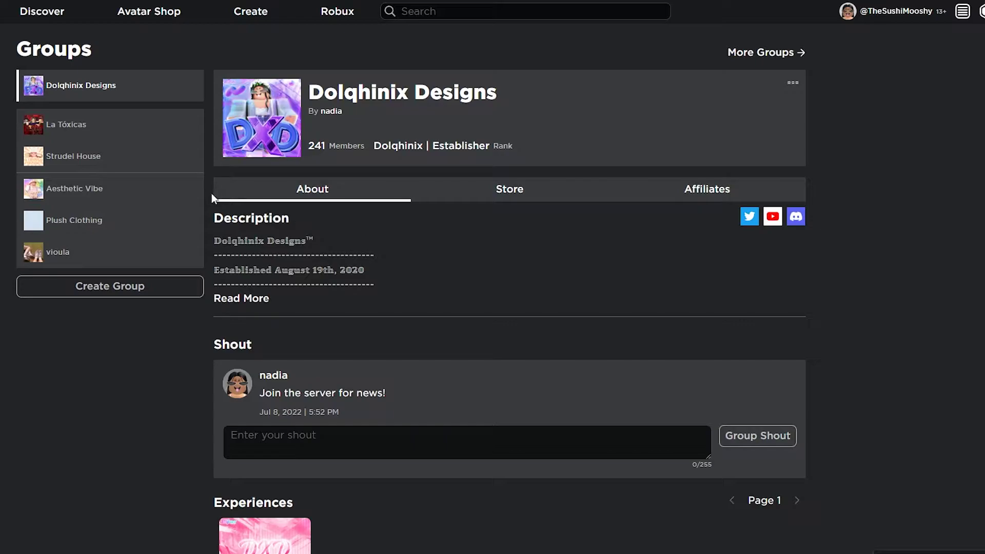
Open the Aesthetic Vibe group page from the Groups sidebar
left_click(176, 191)
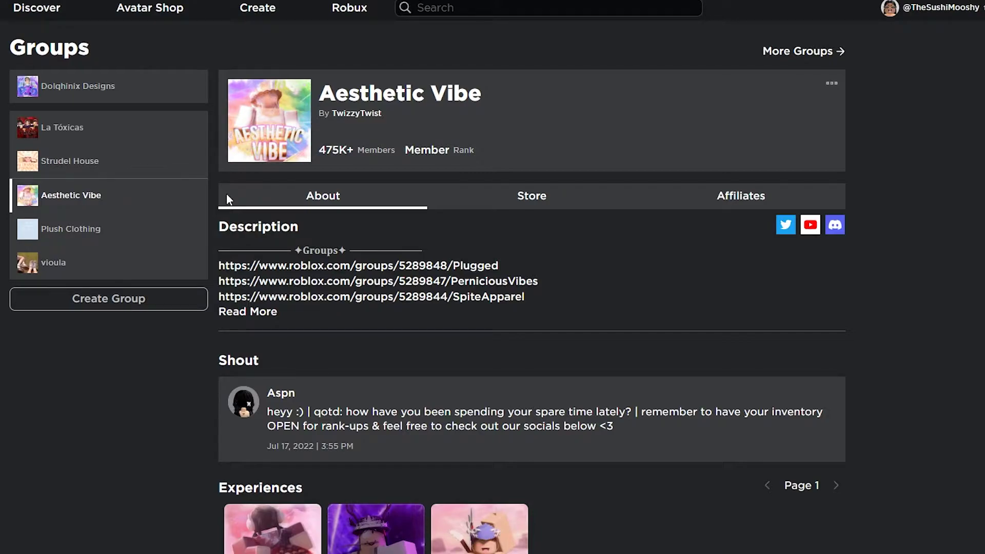
Filter the group's members to Vice President and open a member's profile
scroll(226, 192, "down", 8)
left_click(787, 295)
scroll(783, 339, "down", 10)
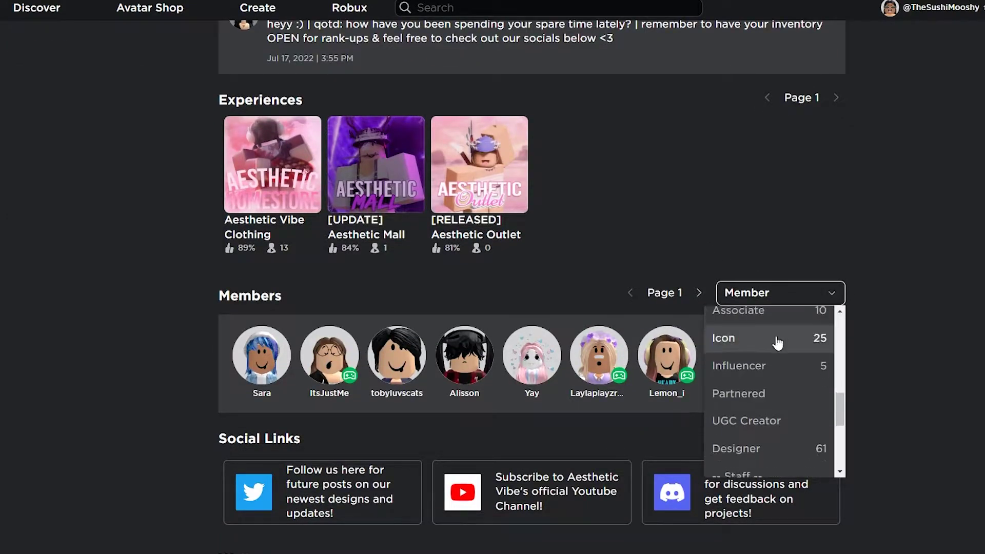
left_click(783, 415)
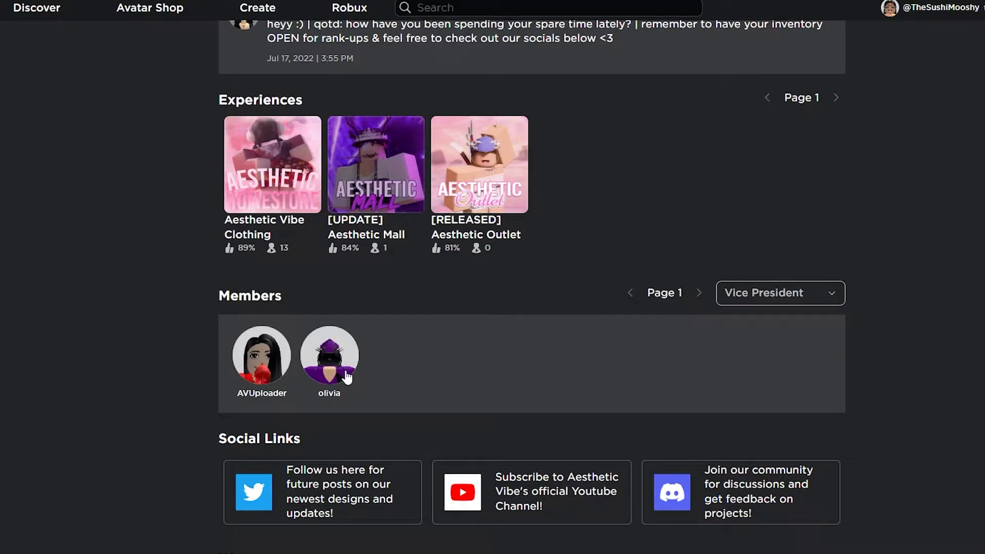
left_click(340, 360)
Filter members to Advisor and open a member's profile in a new tab
left_click(750, 290)
scroll(749, 423, "up", 1)
left_click(768, 396)
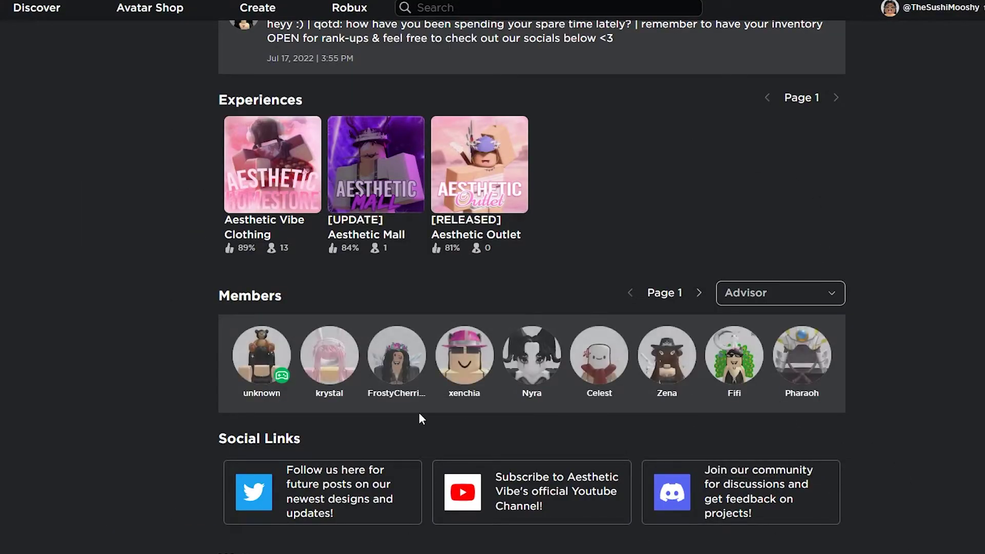
right_click(263, 368)
left_click(297, 371)
key("ctrl+Tab")
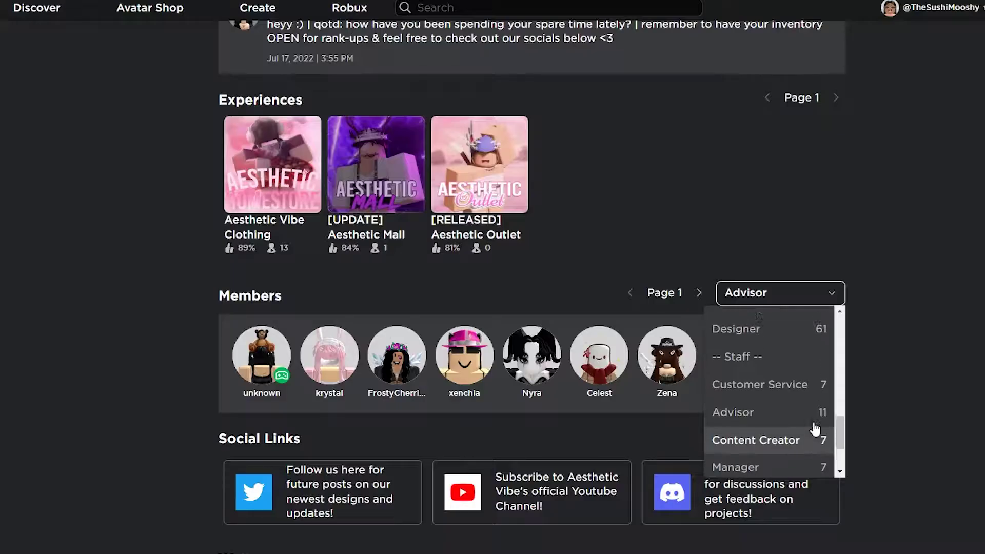
scroll(813, 429, "up", 1)
left_click(811, 427)
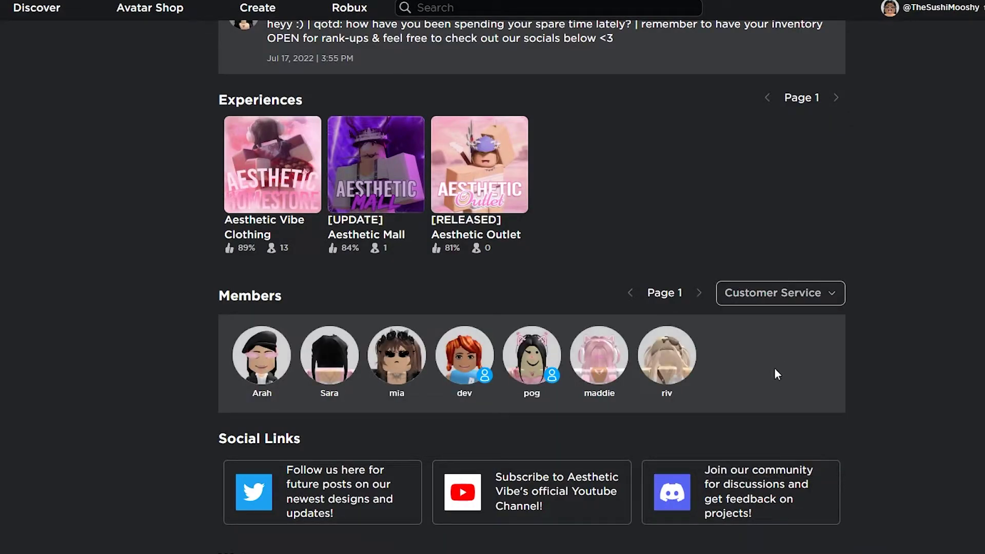
left_click(780, 293)
scroll(801, 424, "down", 3)
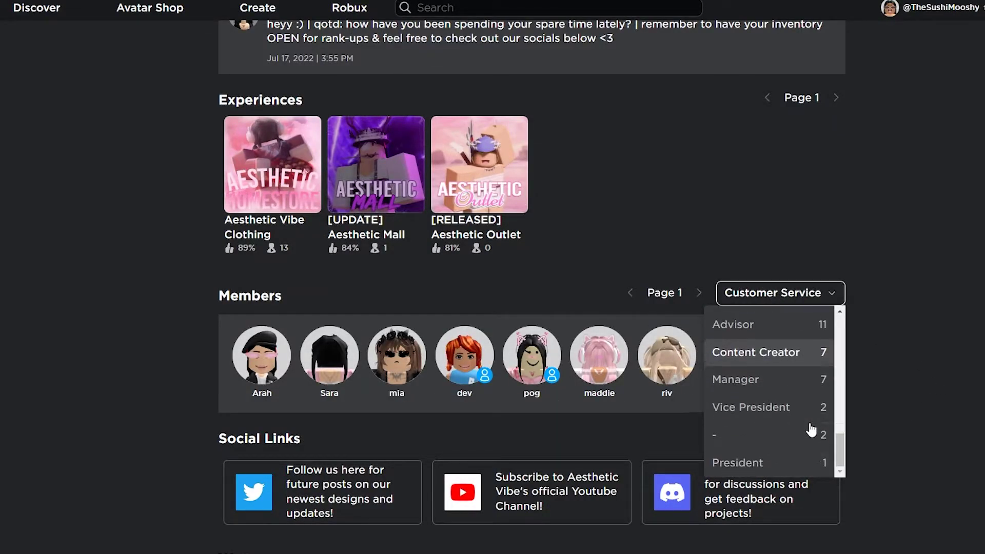
left_click(800, 381)
left_click(823, 290)
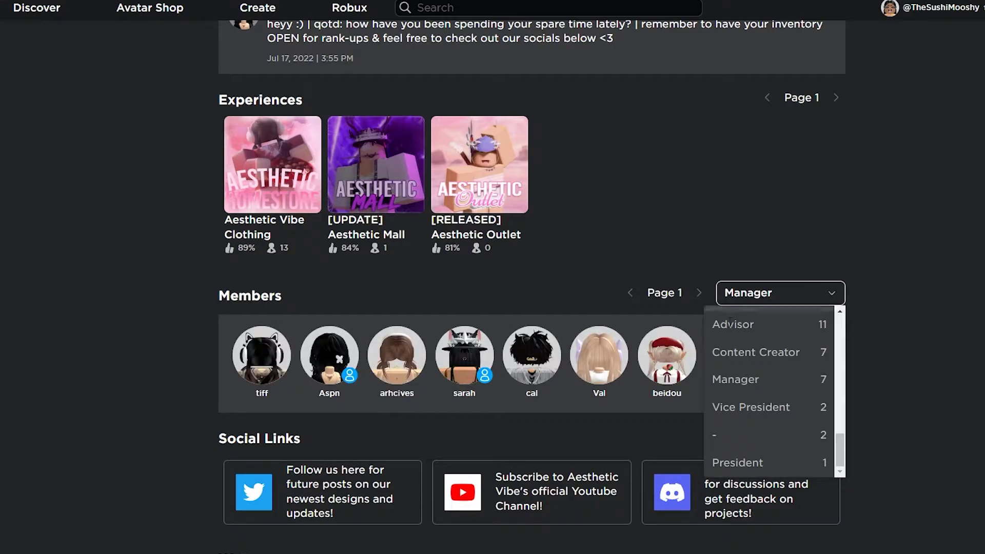
right_click(537, 357)
left_click(570, 365)
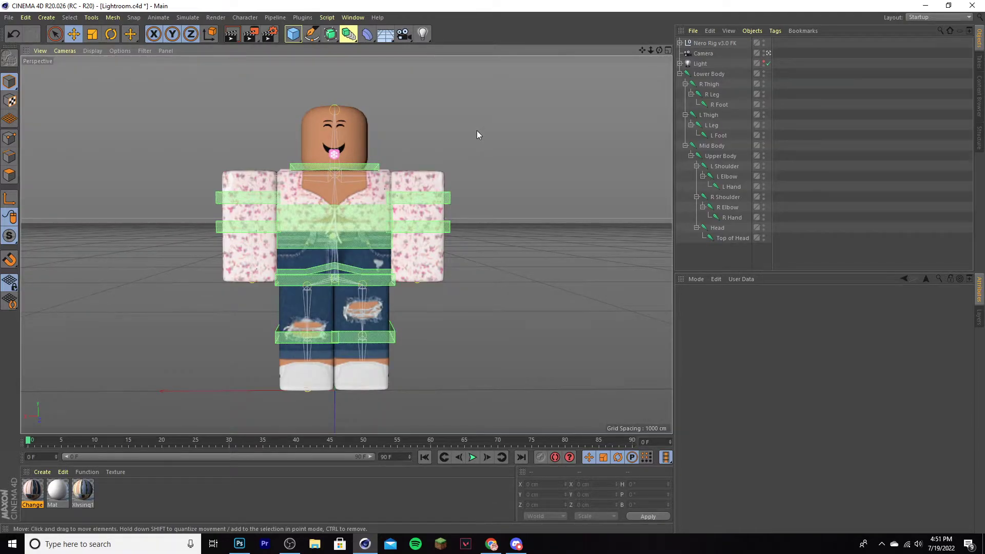
Render the active Cinema 4D viewport of the posed Roblox character rig
key("ctrl+r")
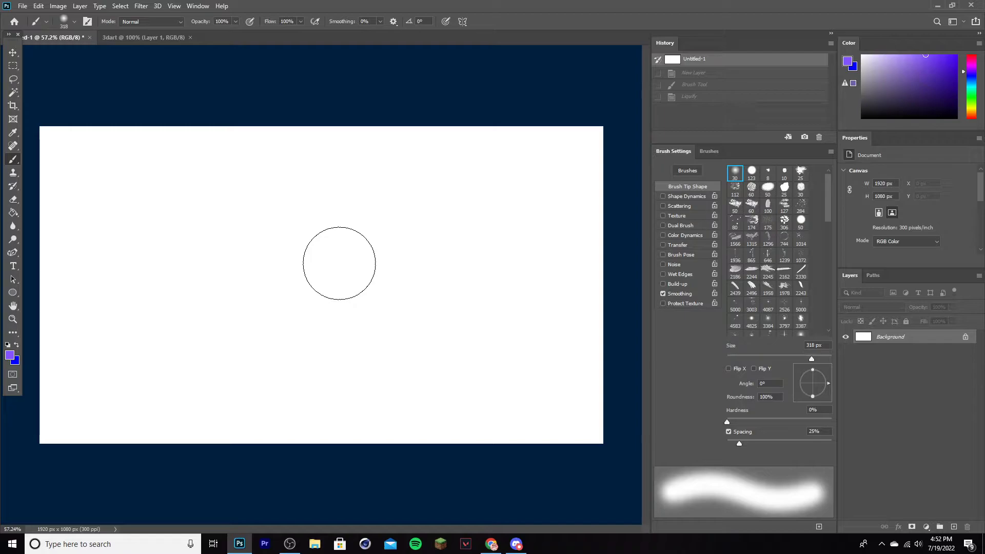
Review the 3dart reference, then add empty Layer 1 above Untitled-1's white Background
key("ctrl+Tab")
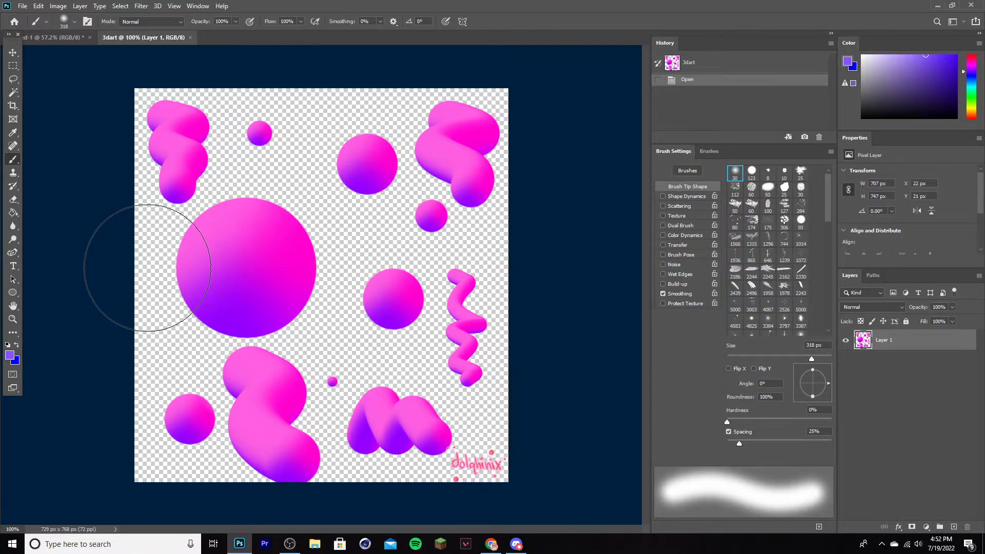
key("ctrl+Tab")
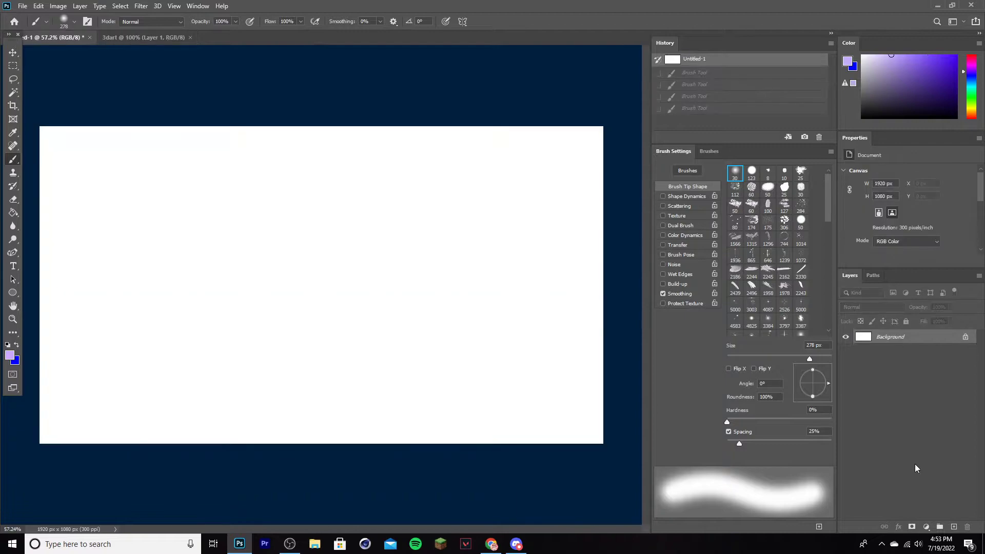
left_click(955, 526)
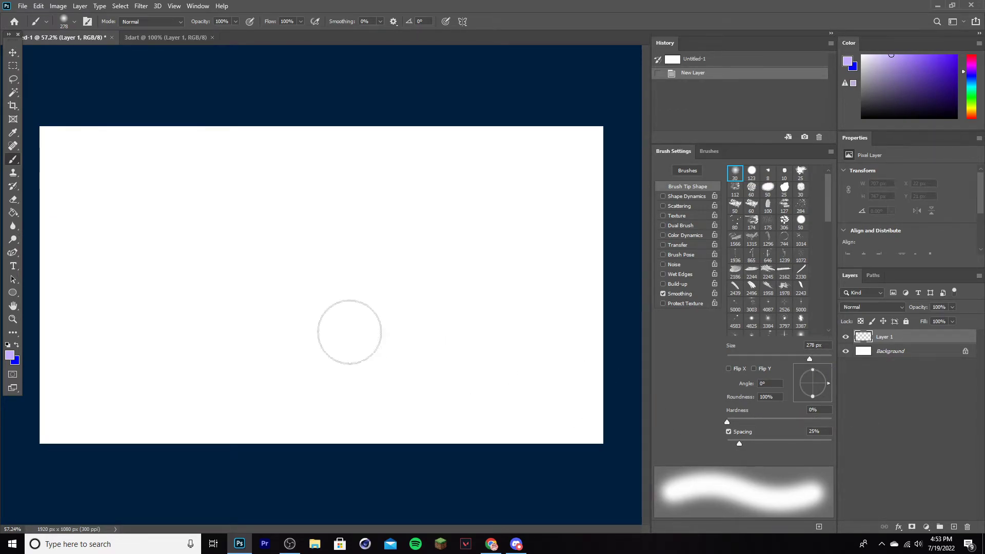
Paint three soft overlapping blobs in lavender, saturated purple and dark blue-purple
mouse_move(232, 260)
left_mouse_down()
mouse_move(237, 275)
mouse_move(224, 300)
left_mouse_up()
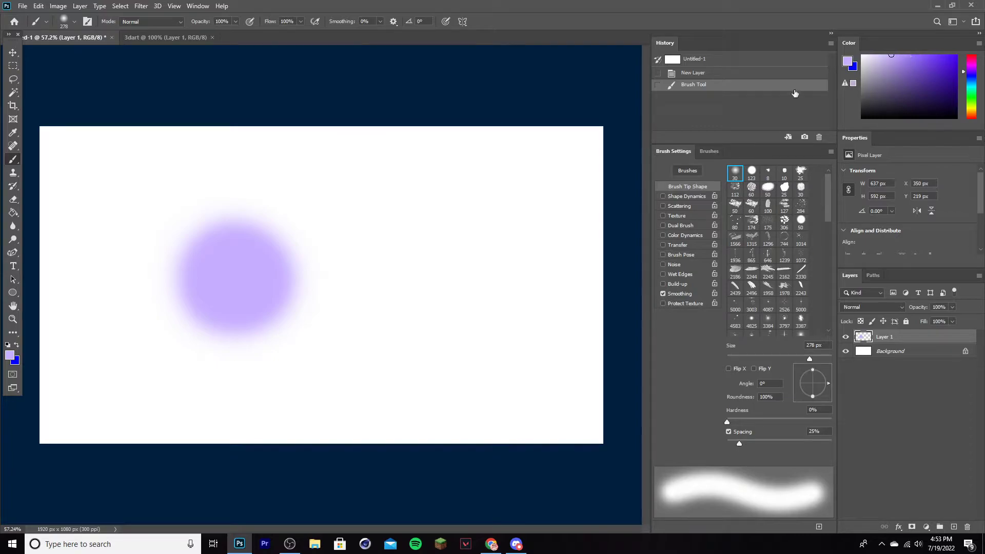
left_click_drag(898, 80, 924, 41)
mouse_move(308, 278)
left_mouse_down()
mouse_move(303, 288)
mouse_move(334, 298)
left_mouse_up()
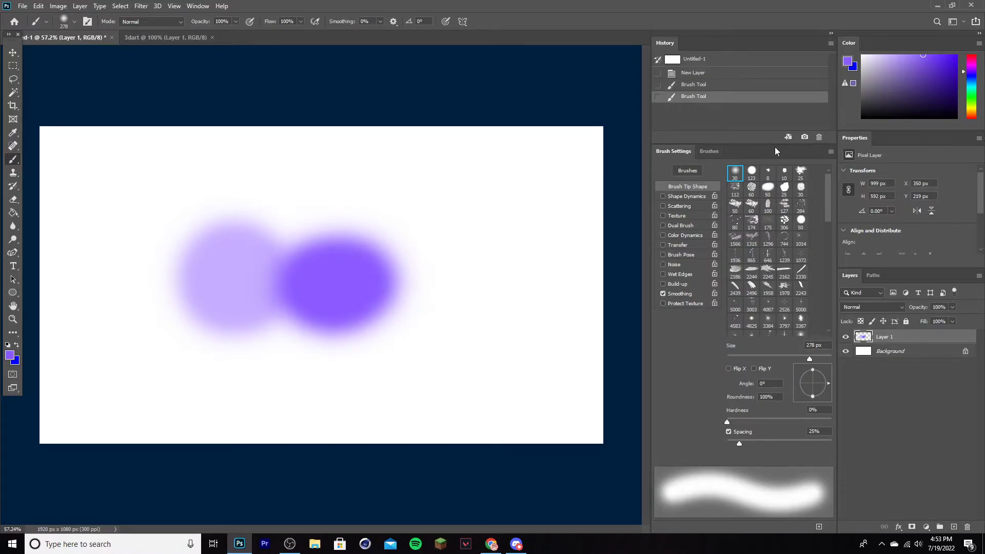
left_click_drag(922, 76, 941, 71)
left_click_drag(276, 333, 285, 358)
Soften the blobs together with a 52.4-pixel Gaussian Blur
left_click(141, 5)
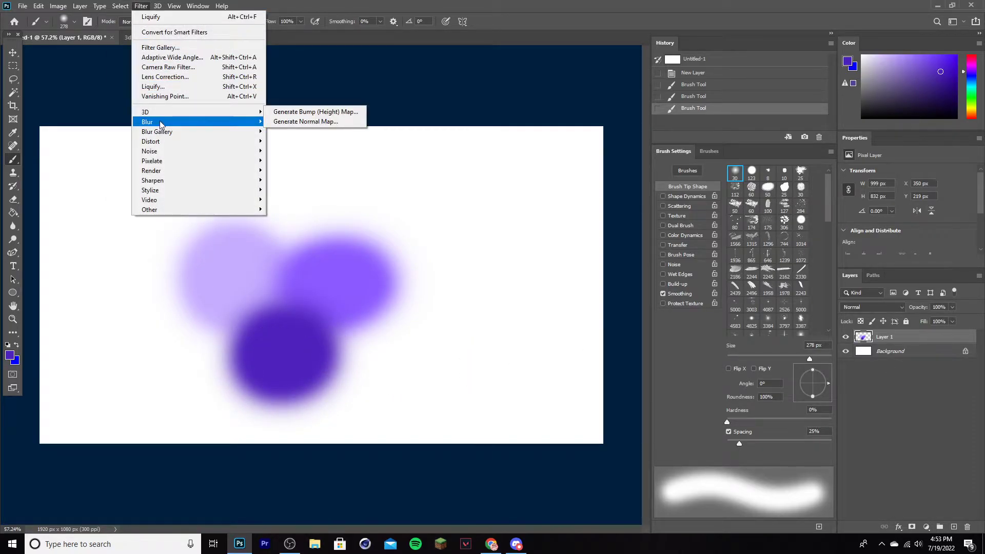
mouse_move(246, 123)
left_click(301, 163)
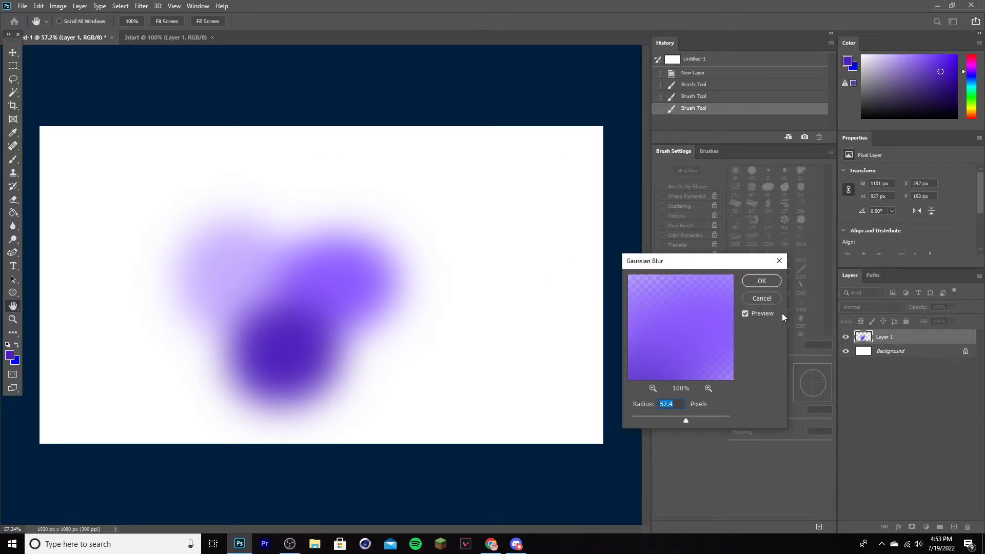
left_click(765, 286)
left_click(14, 160)
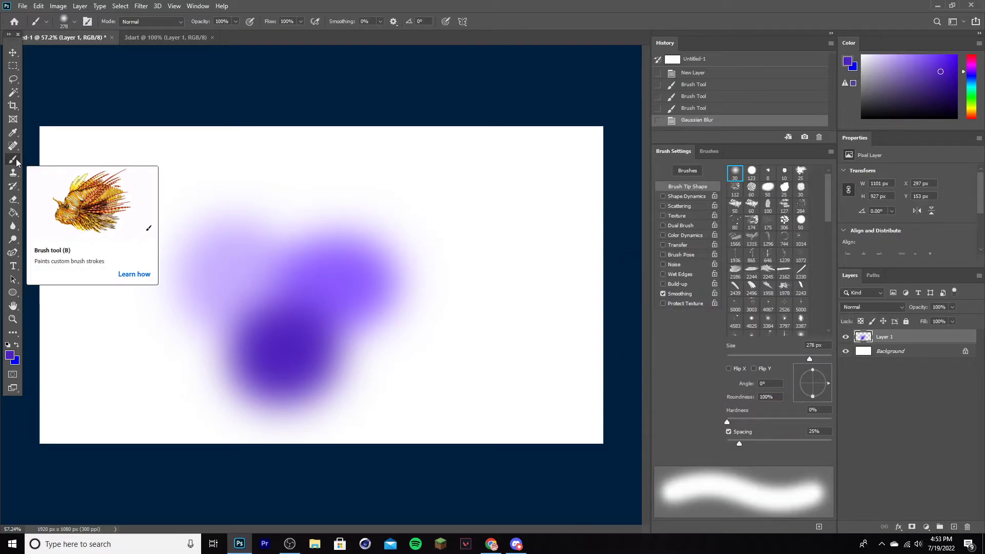
right_click(17, 162)
Blend the purple blobs with a 239 px Mixer Brush using the Dry, Heavy Load preset
left_click(56, 188)
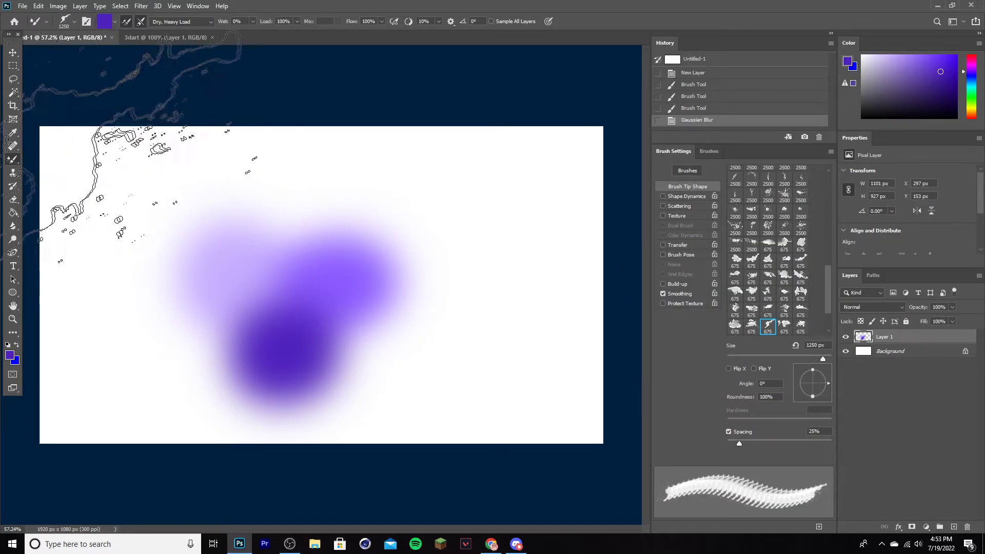
mouse_move(830, 262)
left_mouse_down()
mouse_move(834, 170)
mouse_move(828, 175)
left_mouse_up()
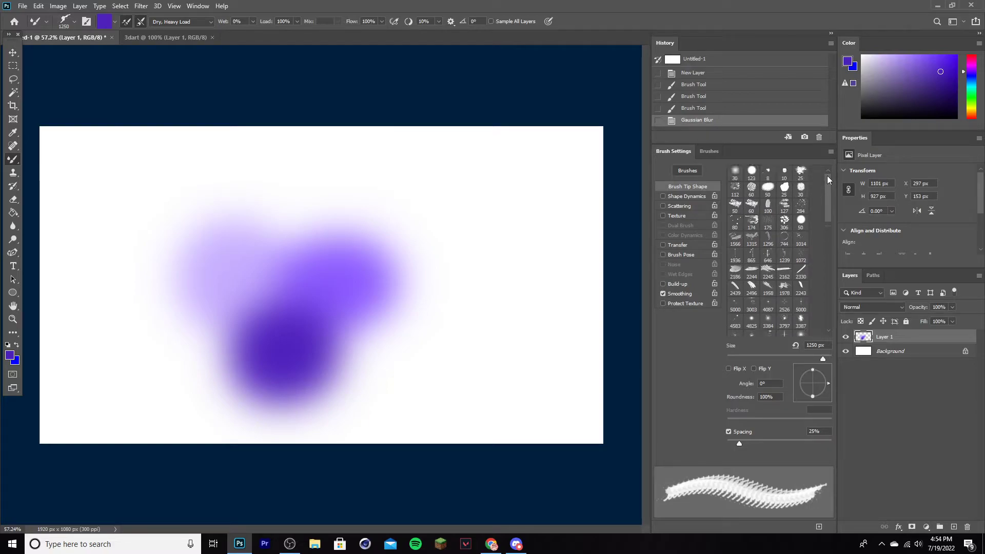
left_click(756, 174)
left_click(177, 22)
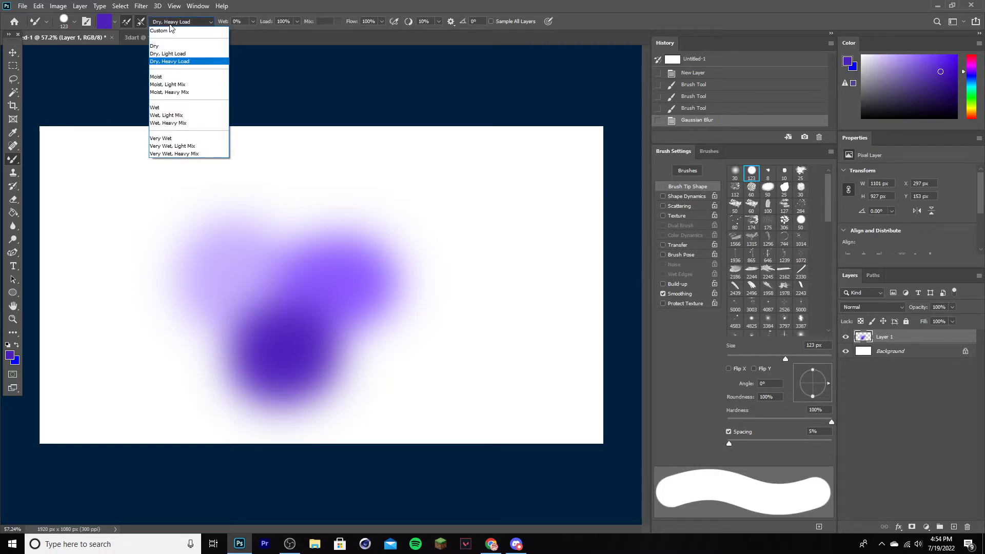
left_click(176, 62)
left_click(786, 359)
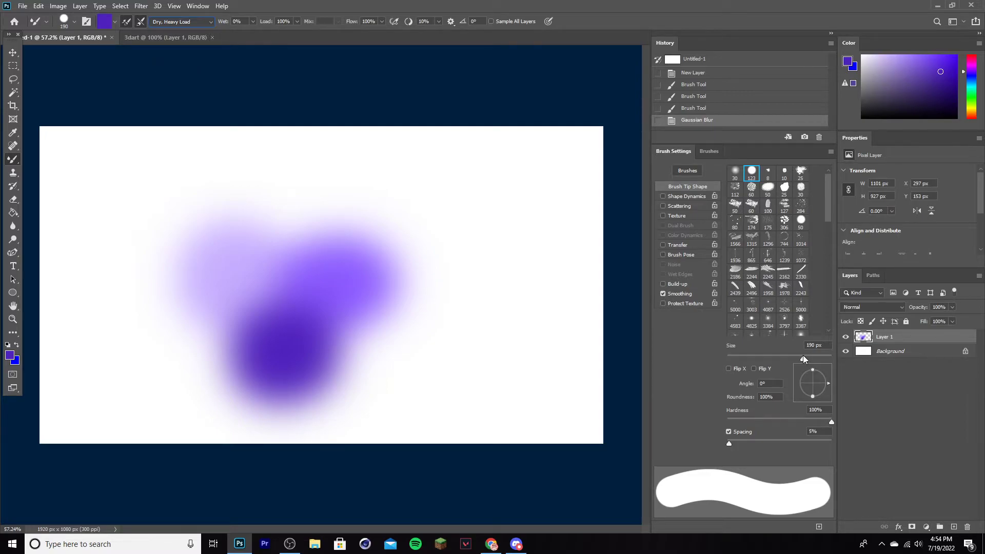
left_click_drag(802, 356, 807, 359)
left_click(286, 286)
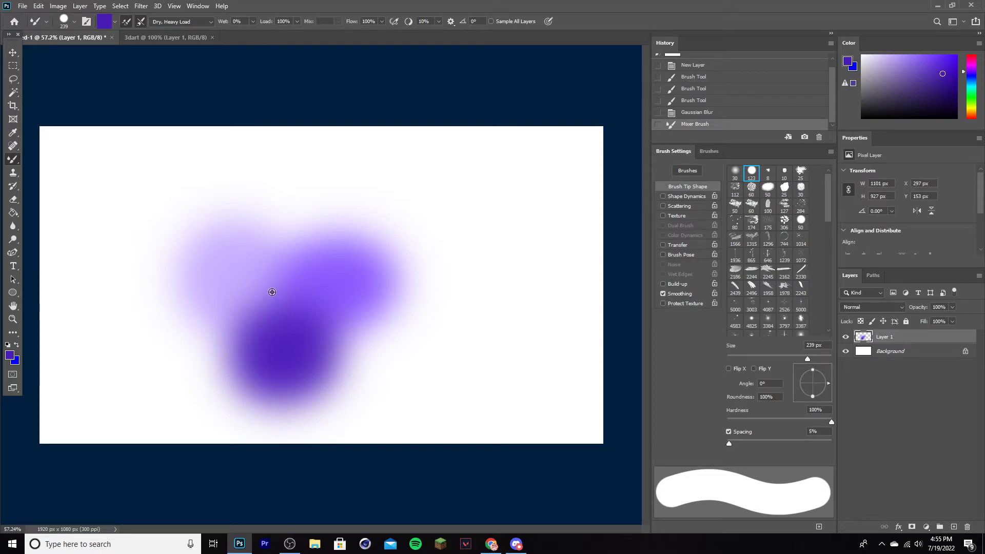
left_click(272, 292)
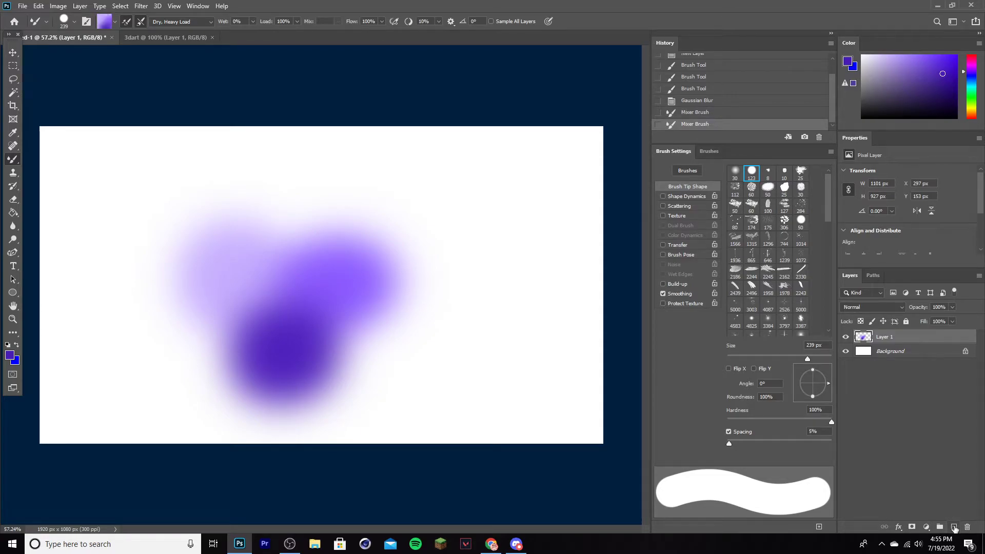
On a new layer, paint looping purple tube strokes and spheres, undoing one stroke
left_click(954, 528)
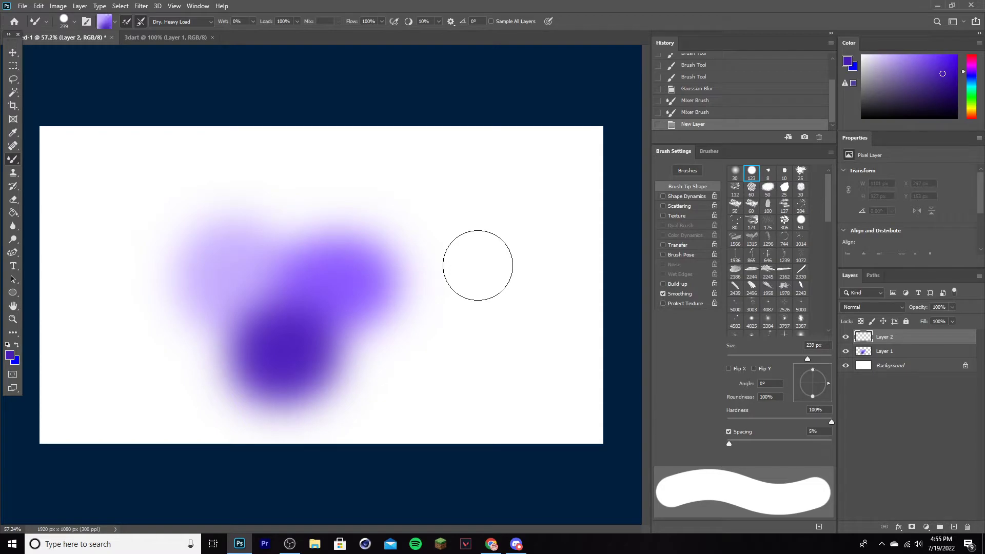
mouse_move(516, 210)
left_mouse_down()
mouse_move(450, 194)
mouse_move(511, 359)
left_mouse_up()
left_click(189, 201)
left_click(134, 337)
left_click_drag(175, 293, 323, 339)
key("ctrl+z")
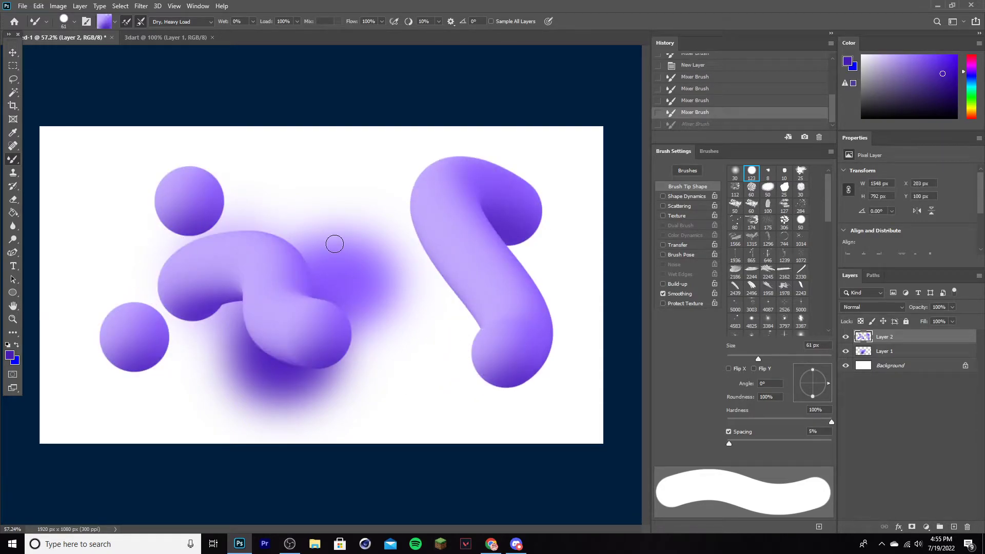
mouse_move(369, 157)
left_mouse_down()
mouse_move(339, 149)
mouse_move(451, 280)
left_mouse_up()
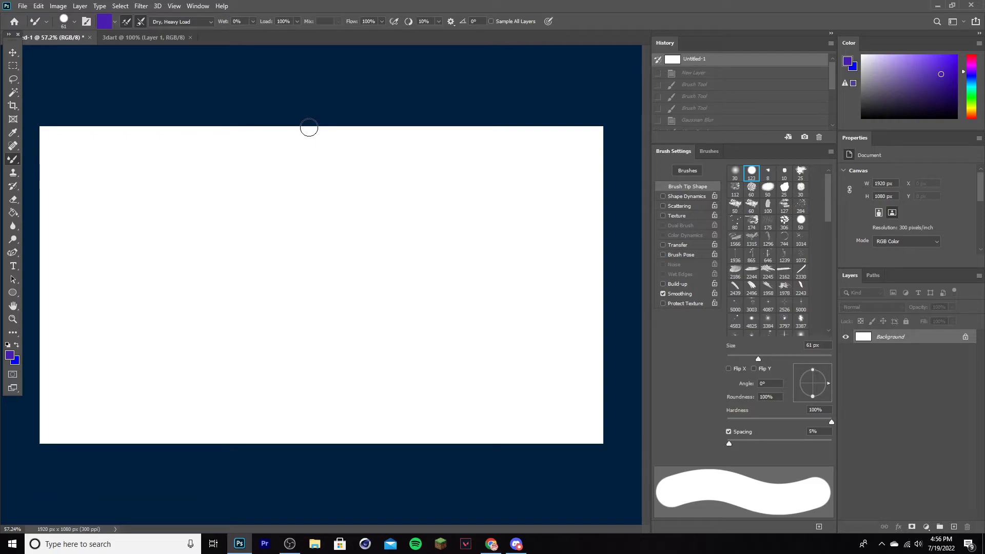
Load brusheezy.com in the web browser
left_click(491, 544)
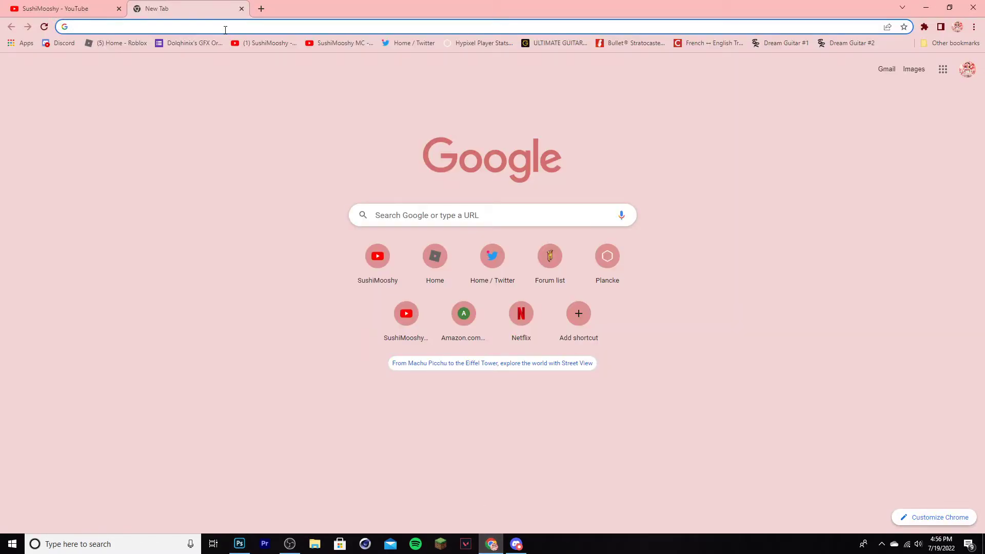
type("brusheezy.com")
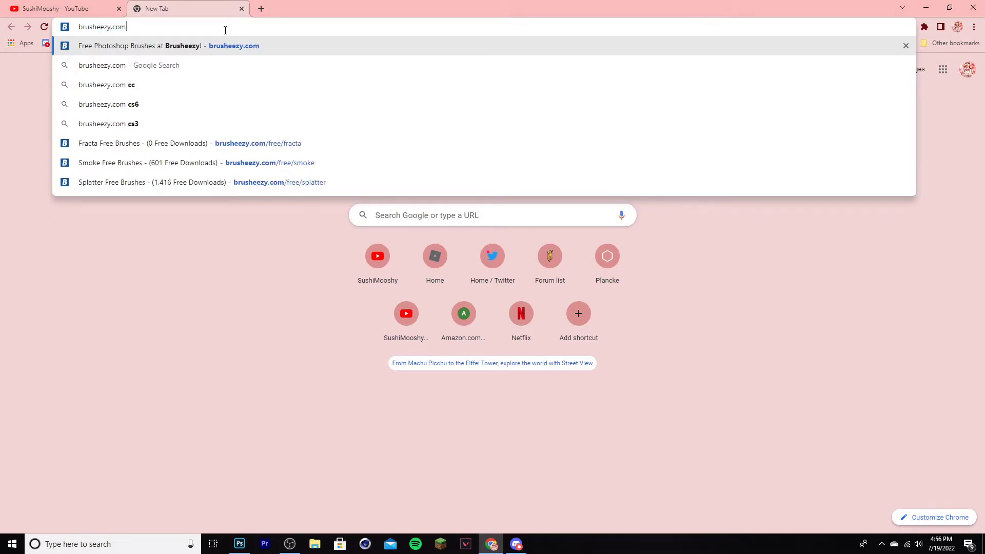
key("Return")
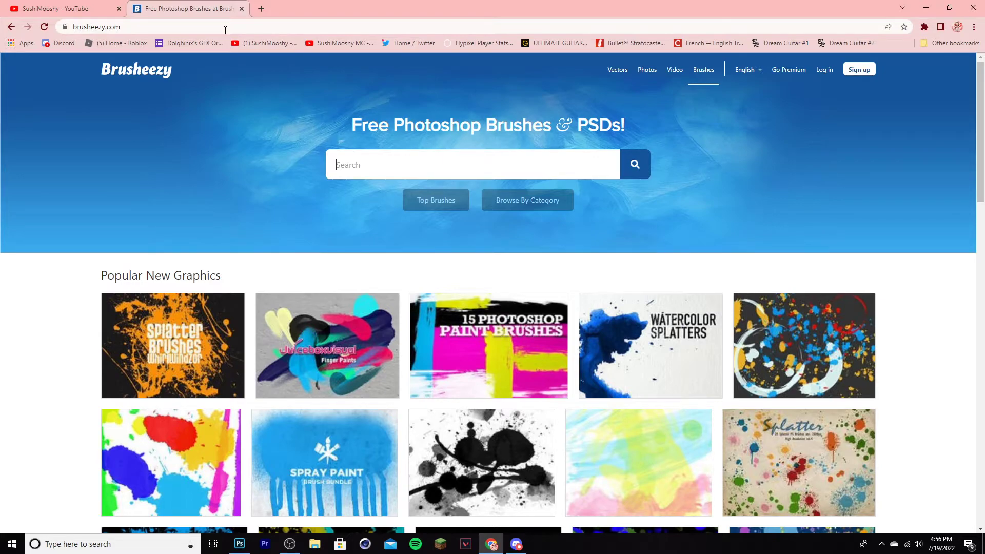
Search 'splatter' and download the Free Paint Splatter Brushes pack
type("splatter")
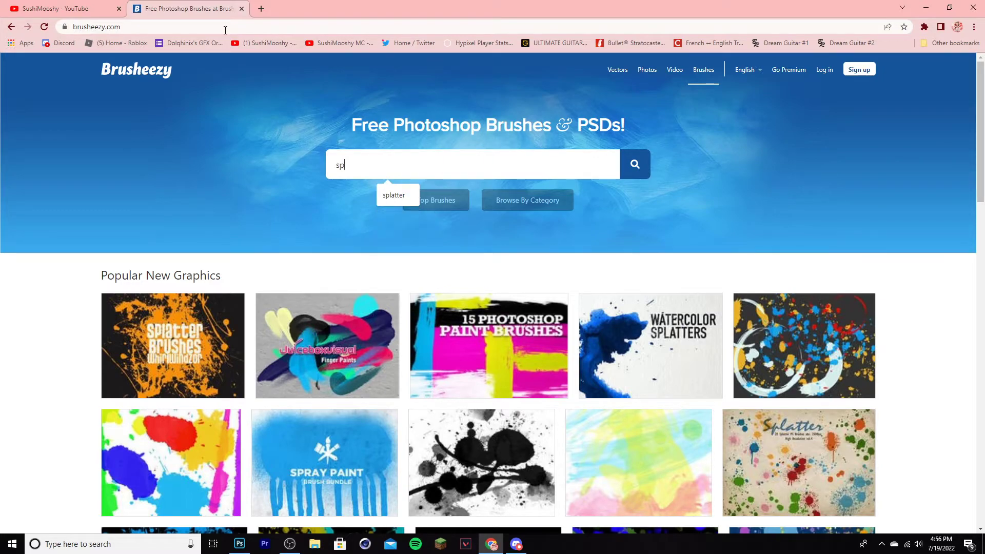
key("Return")
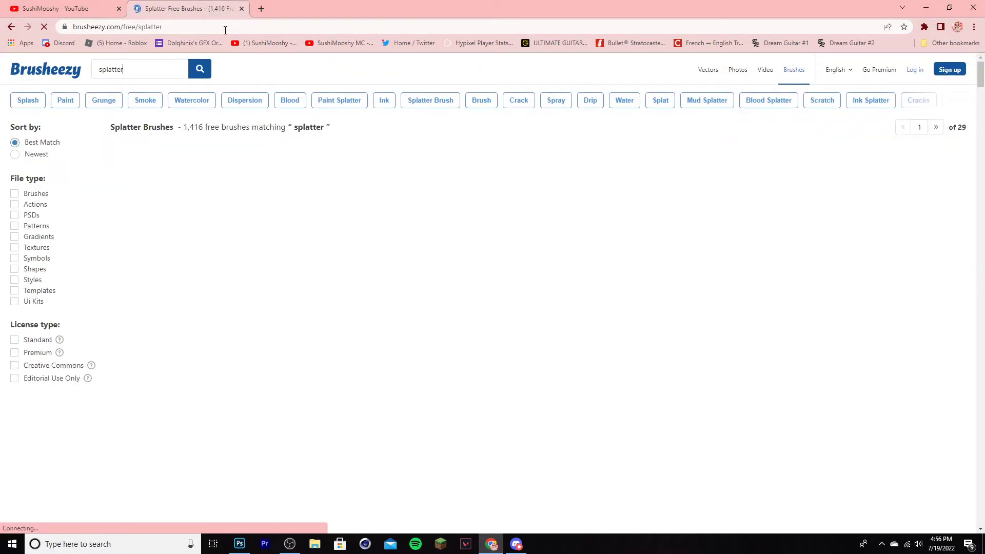
scroll(493, 226, "down", 7)
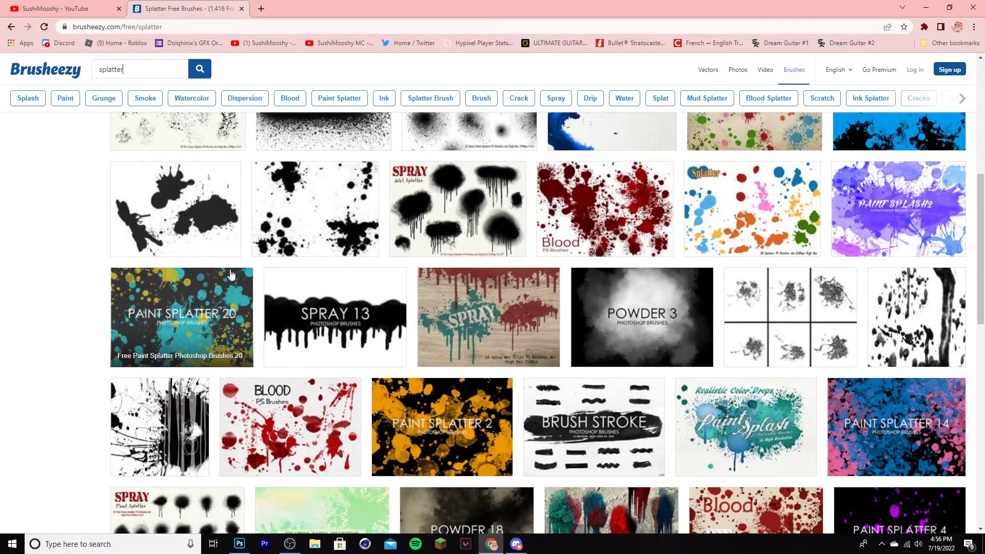
key("alt+Left")
scroll(517, 322, "down", 4)
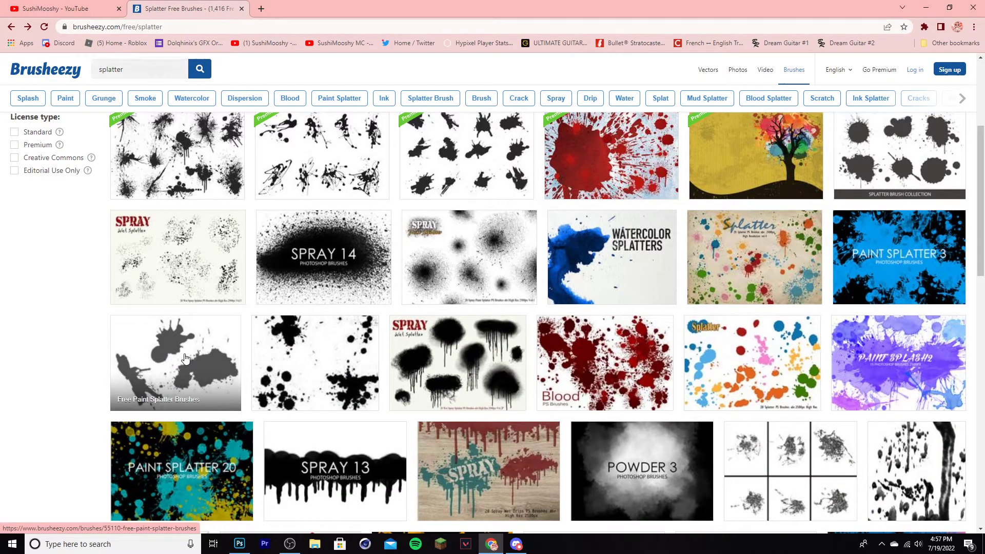
left_click(186, 360)
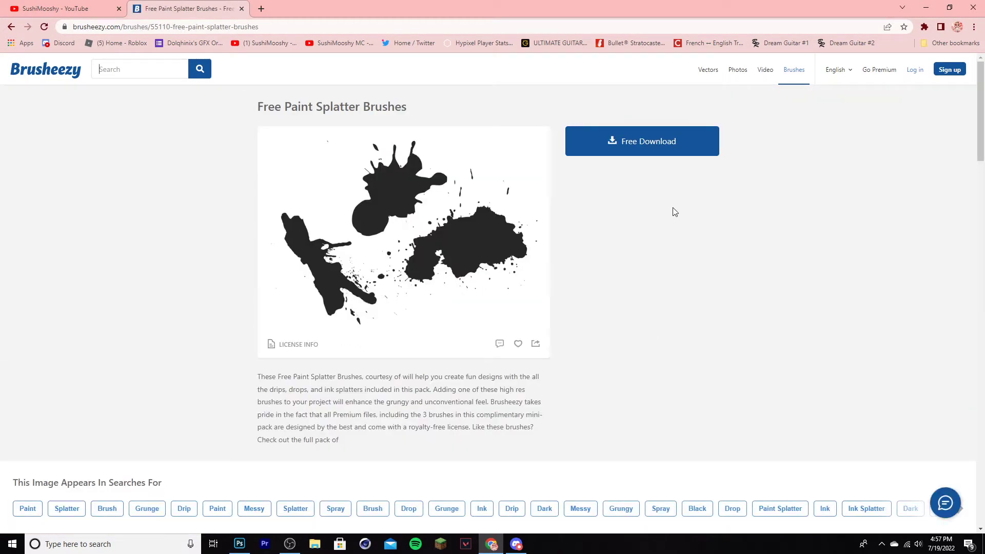
left_click(642, 153)
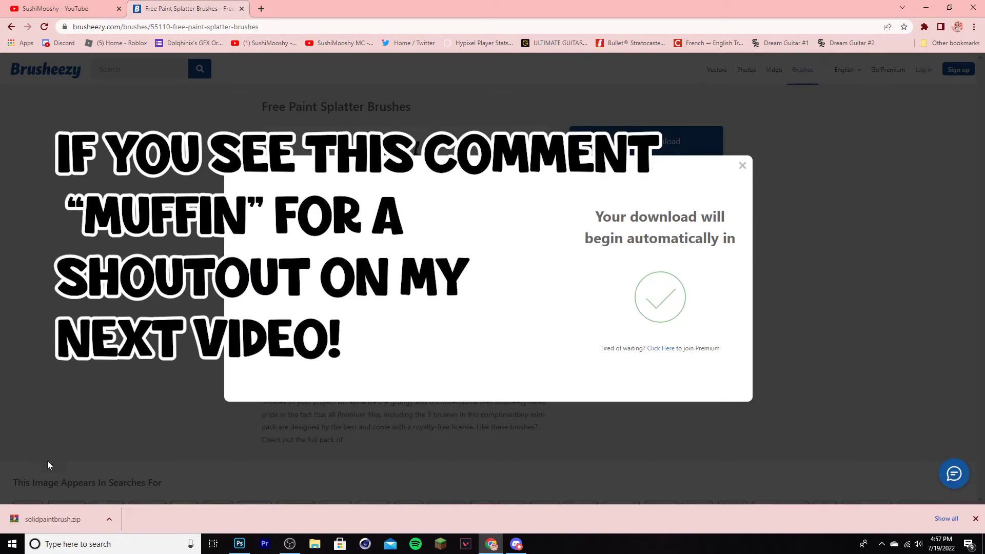
Open solidpaintbrush.zip in WinRAR and load its splatter_brushes ABR file into Photoshop
left_click(66, 517)
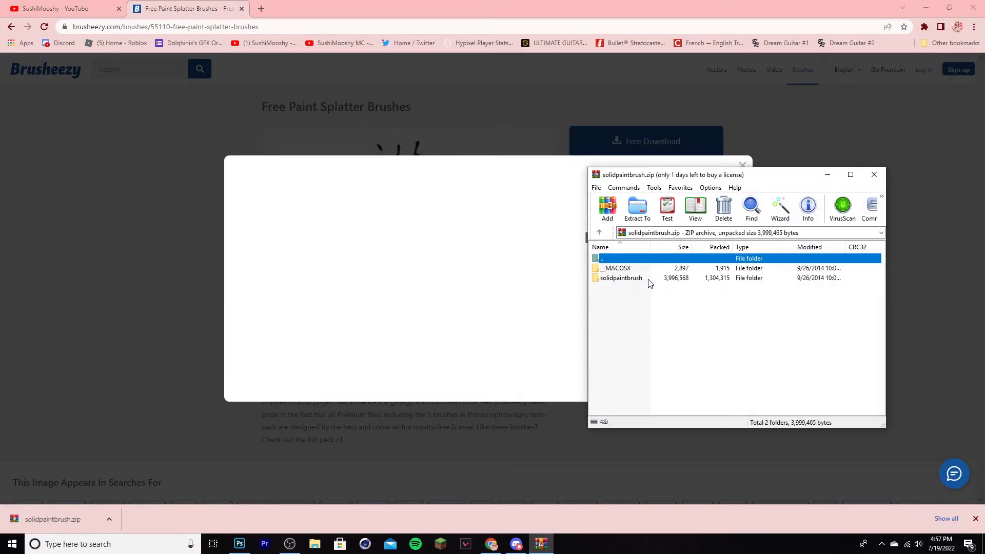
double_click(647, 279)
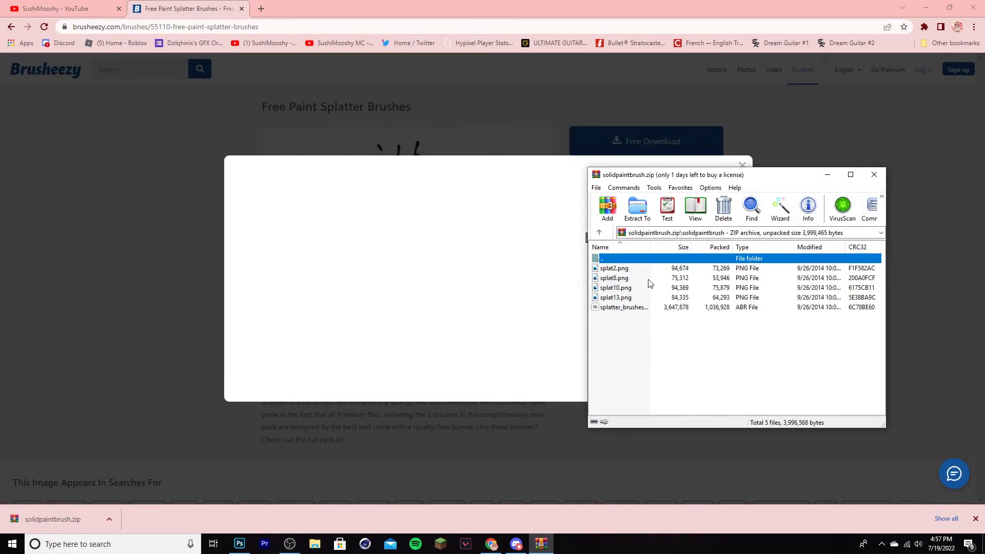
left_click(647, 308)
double_click(653, 308)
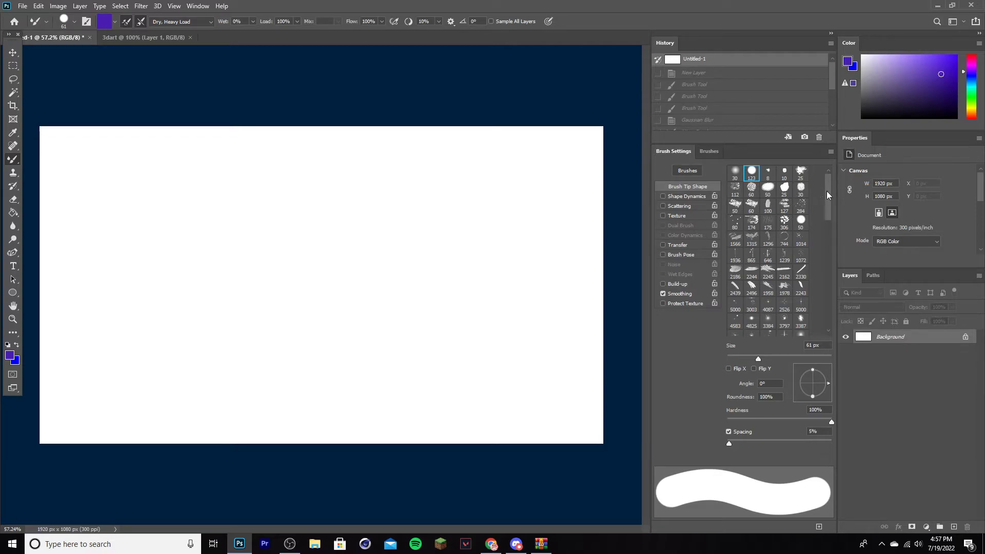
Stamp a purple splatter with the 2476 px brush on a new layer, then delete it
left_click_drag(827, 191, 819, 306)
left_click(767, 302)
key("ctrl+shift+alt+n")
left_click(513, 411)
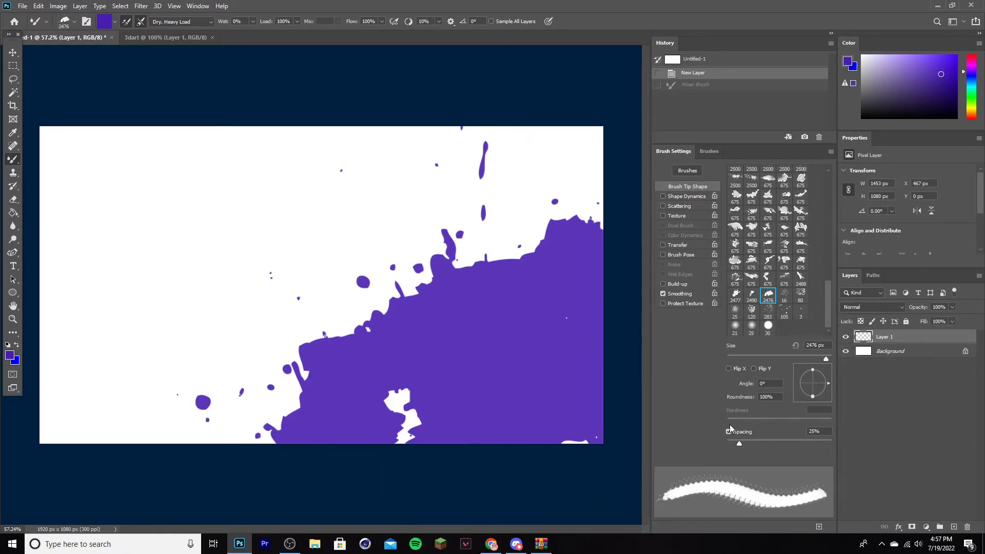
left_click(264, 185)
key("Delete")
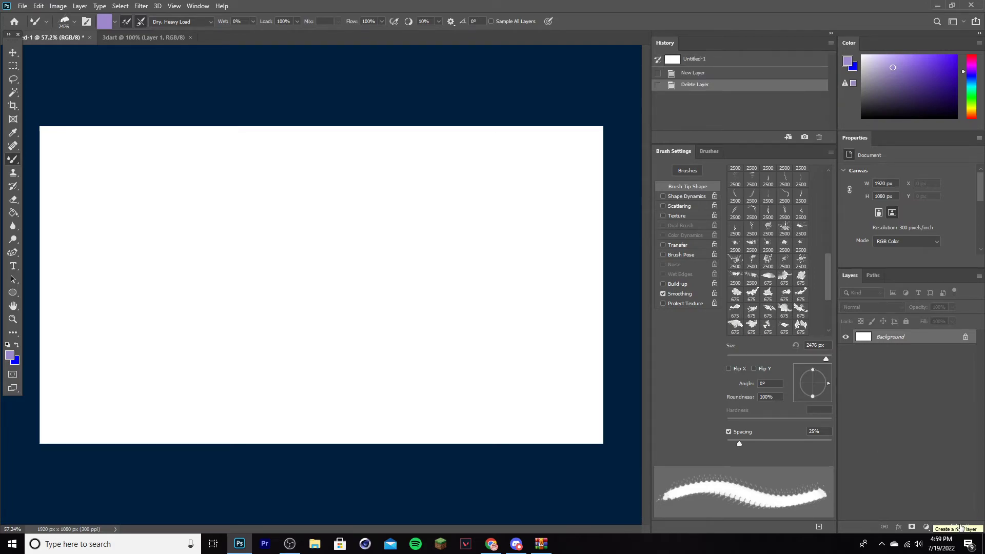
On a new layer, stamp a lighter lilac splatter with the 2500 px splatter brush
left_click(959, 527)
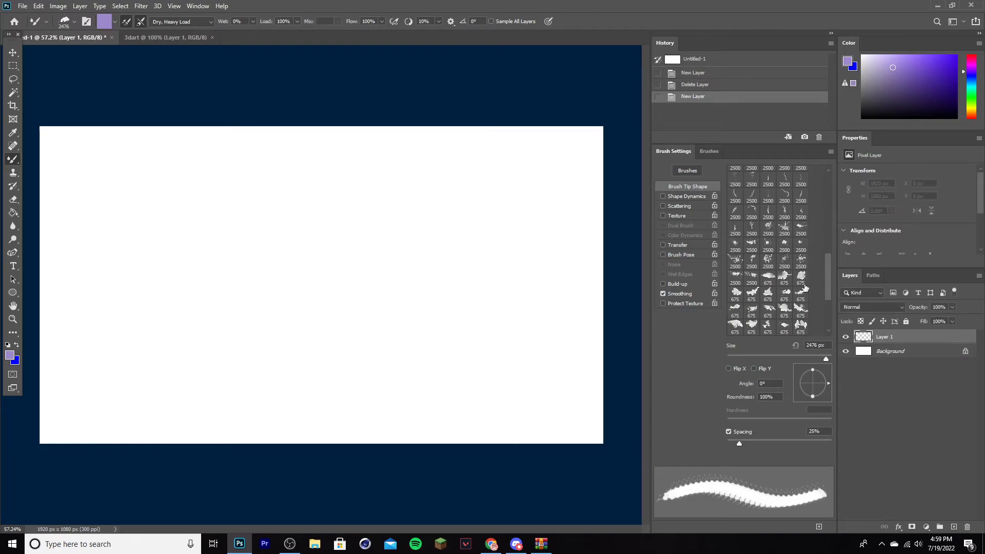
left_click(784, 229)
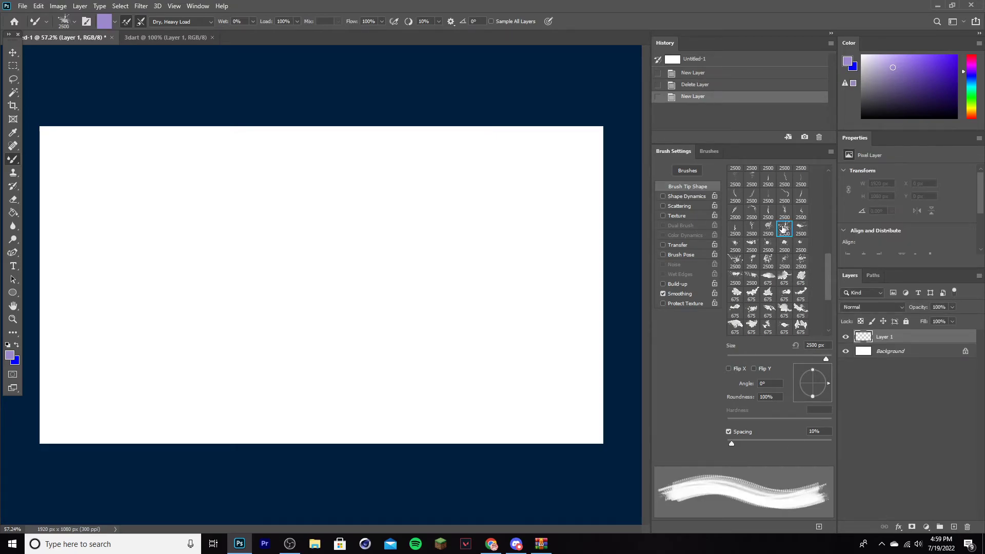
left_click_drag(901, 72, 894, 59)
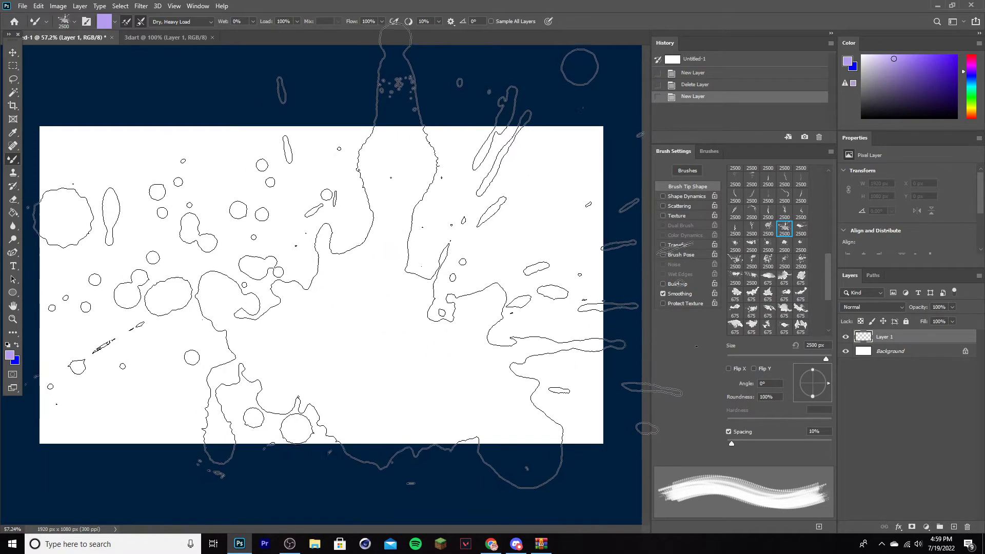
left_click(334, 257)
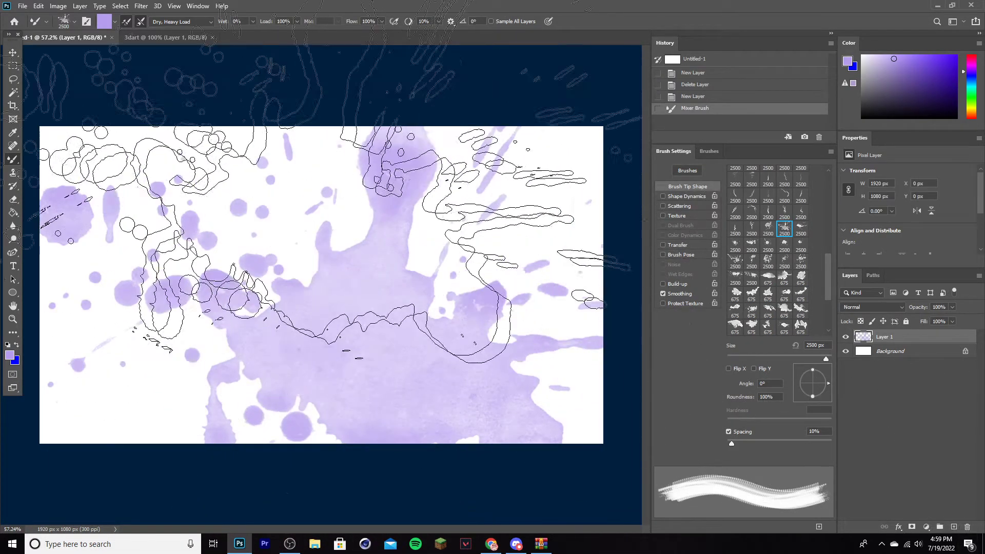
left_click(141, 6)
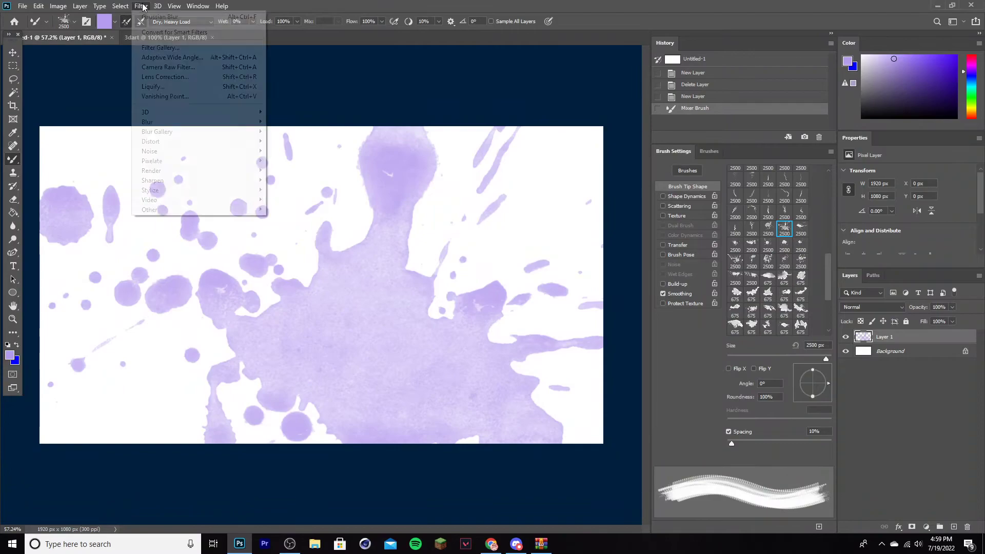
Swirl the lavender splatter into a large spiral with Liquify's Forward Warp and apply it
left_click(153, 87)
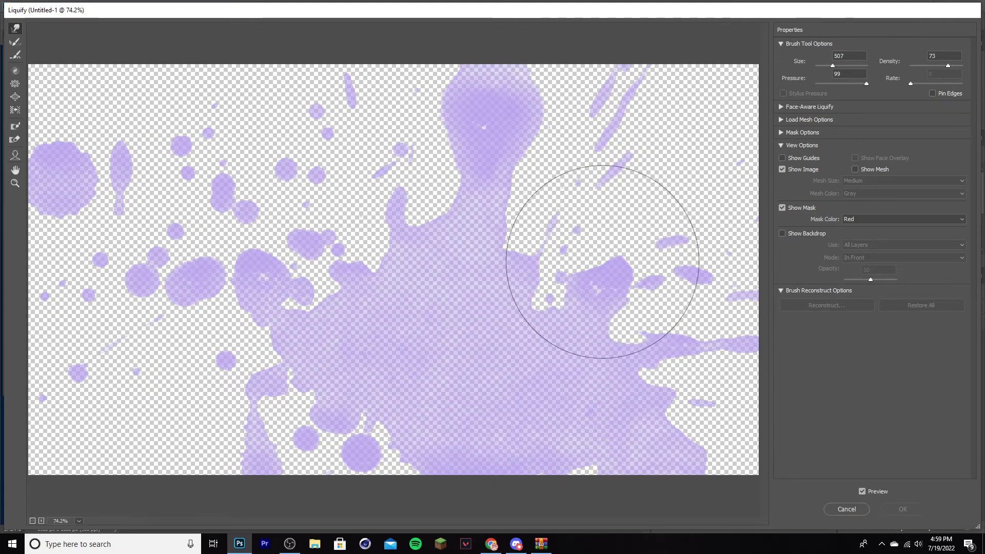
mouse_move(598, 282)
left_mouse_down()
mouse_move(407, 363)
mouse_move(210, 196)
mouse_move(334, 149)
mouse_move(540, 424)
left_mouse_up()
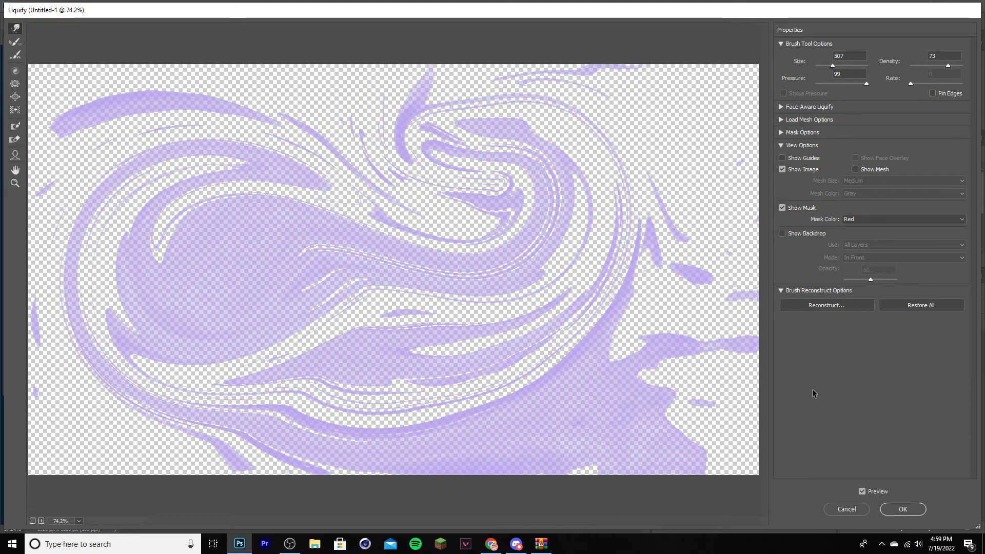
left_click(902, 508)
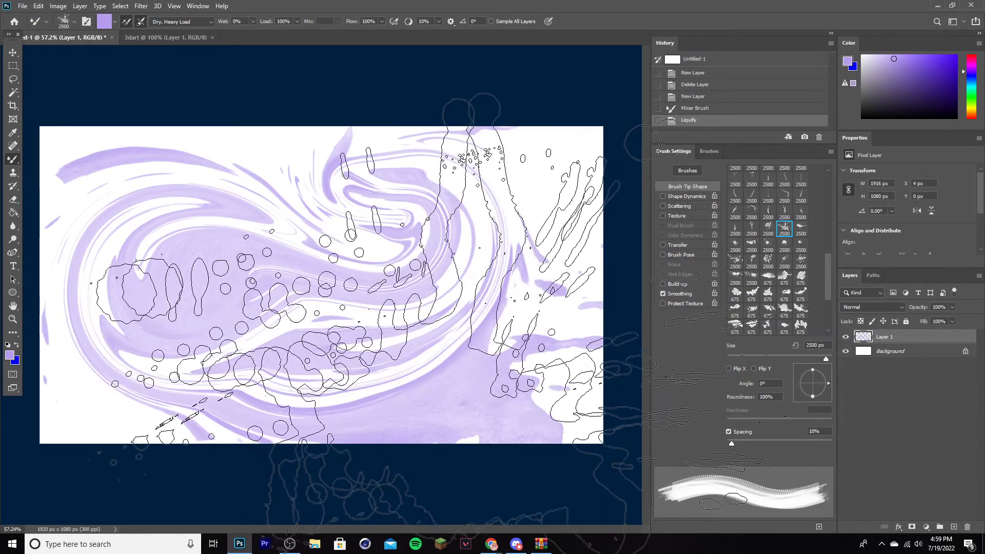